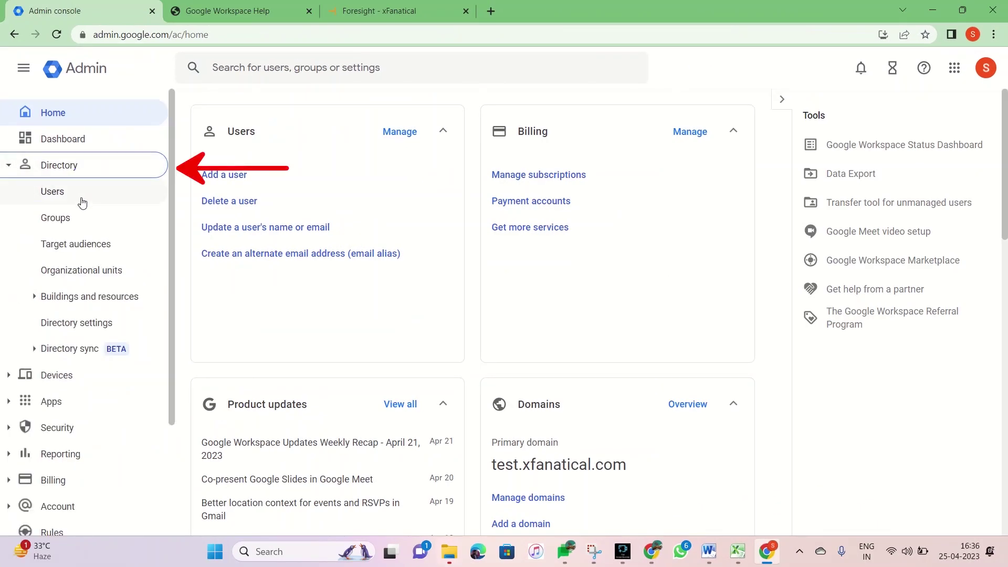
# In the suspended user's User information, switch Directory sharing to Off.
pyautogui.click(83, 198)
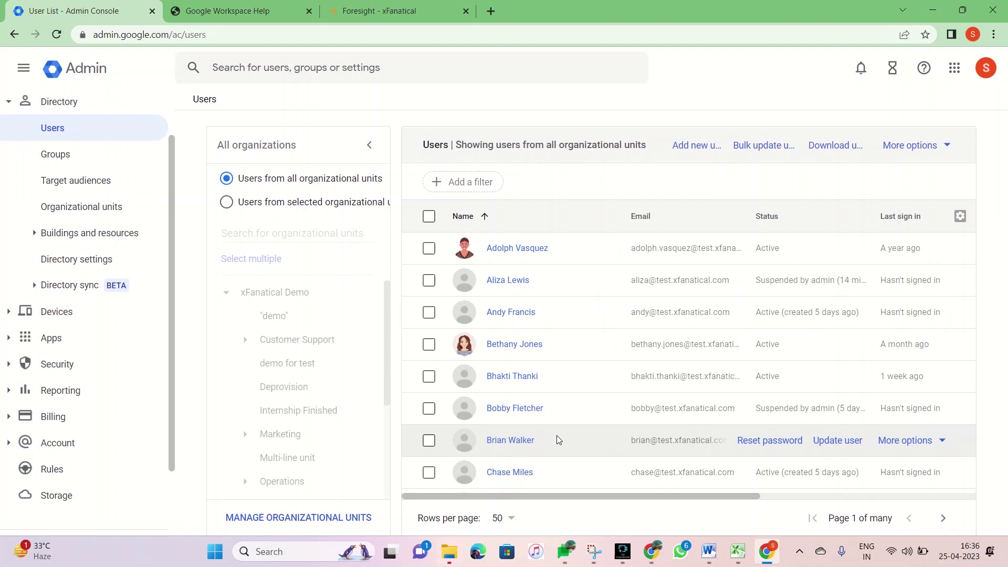
pyautogui.click(507, 280)
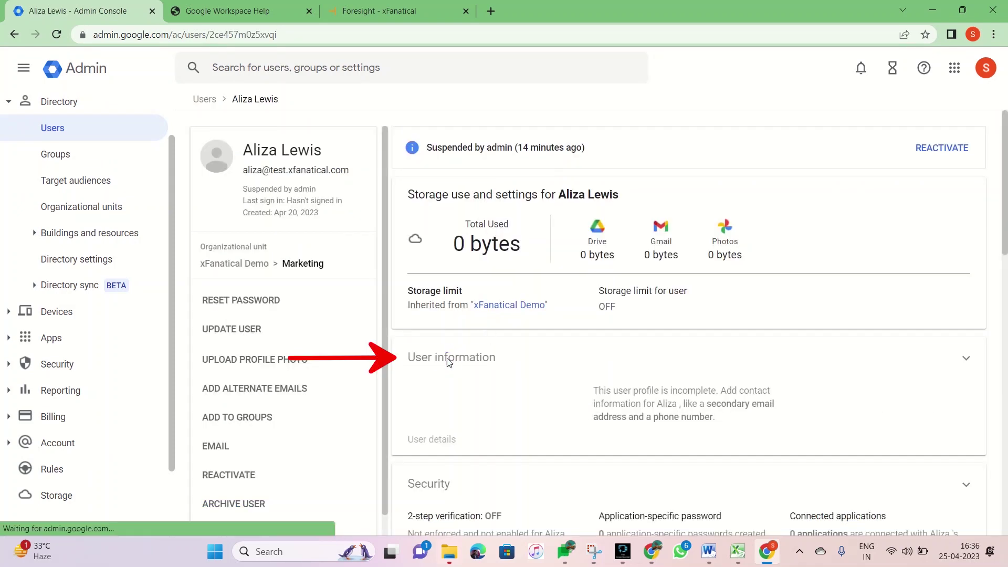
pyautogui.click(446, 358)
pyautogui.scroll(-4, 448, 363)
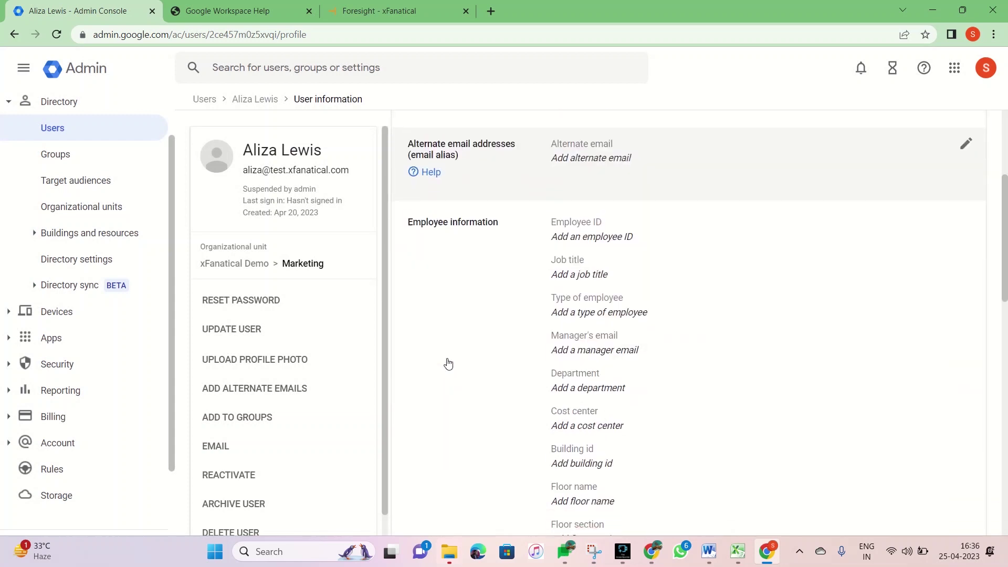
pyautogui.scroll(-10, 448, 363)
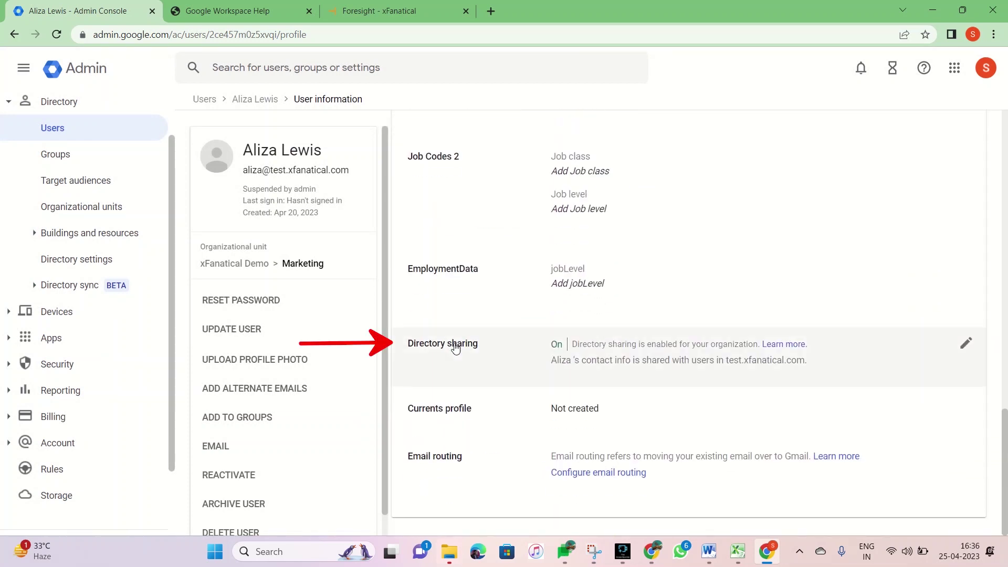
pyautogui.click(455, 348)
pyautogui.click(558, 346)
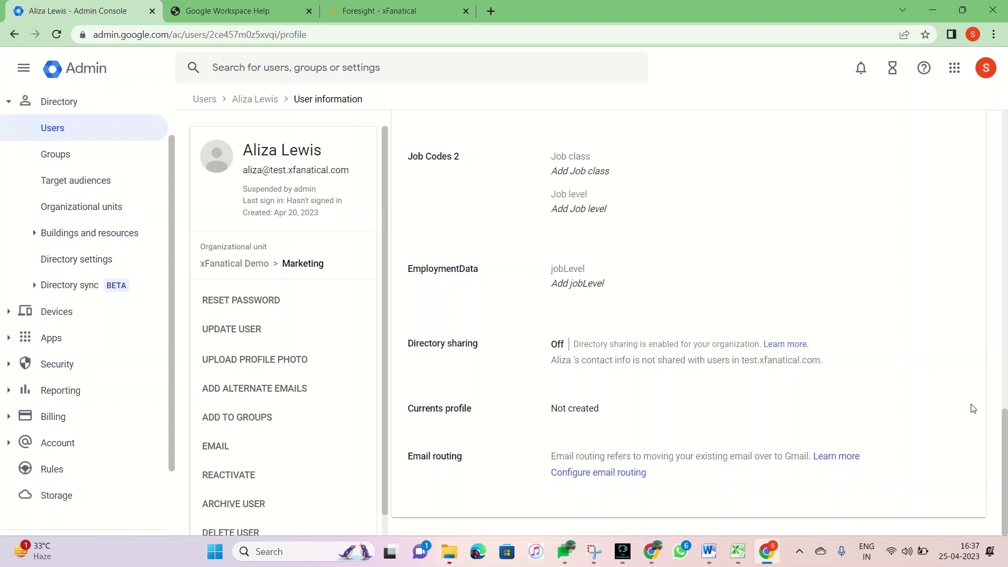
# In Foresight, open the Rules list and start a new rule.
pyautogui.click(397, 9)
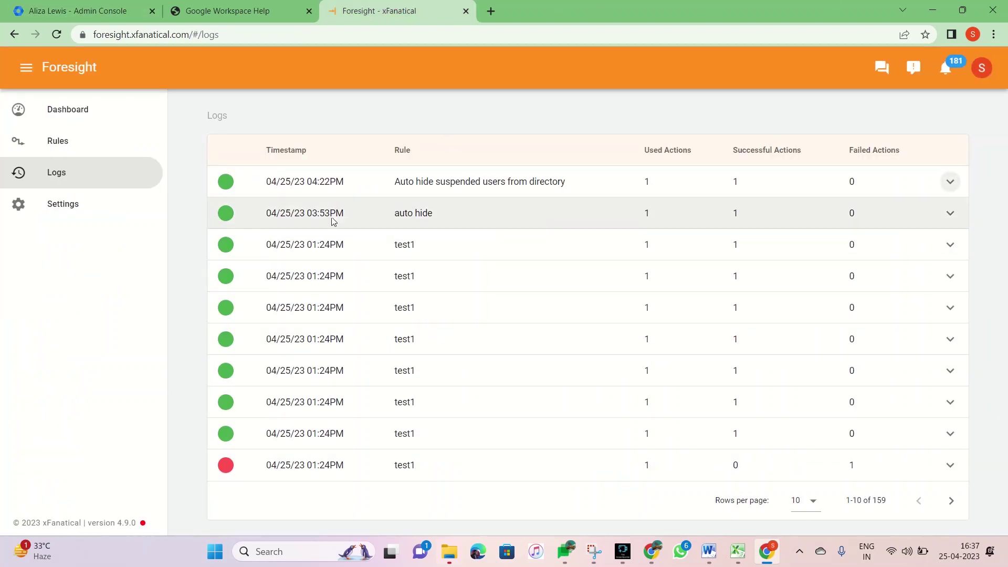
pyautogui.click(78, 128)
pyautogui.click(71, 140)
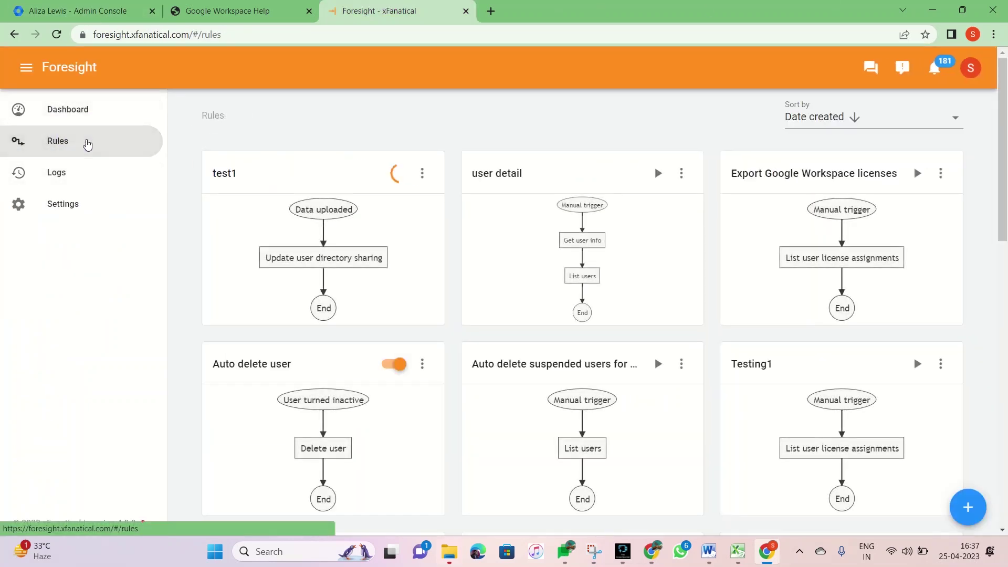
pyautogui.click(968, 505)
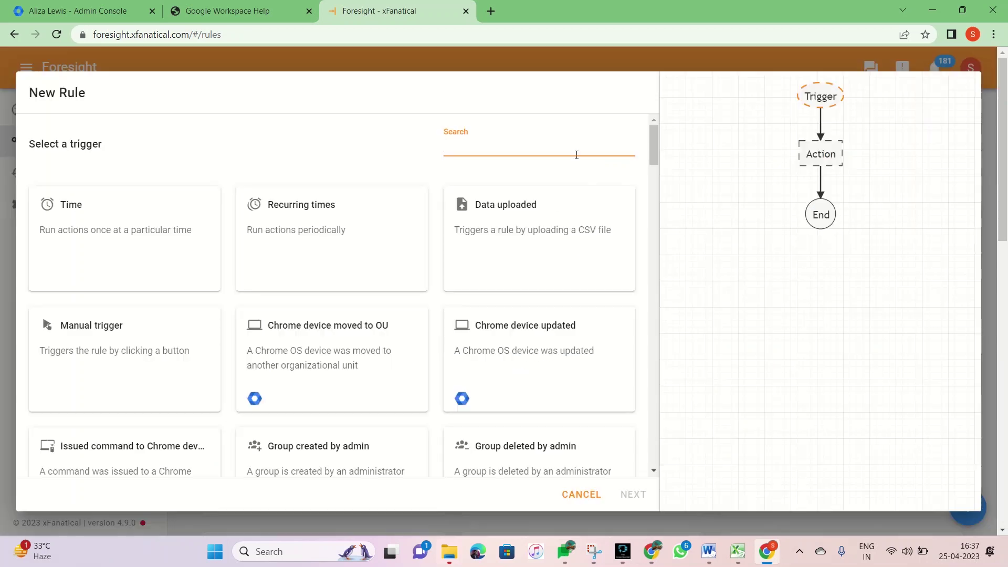
# Set the trigger to User suspended, leave Primary email blank, and continue.
pyautogui.write('user su')
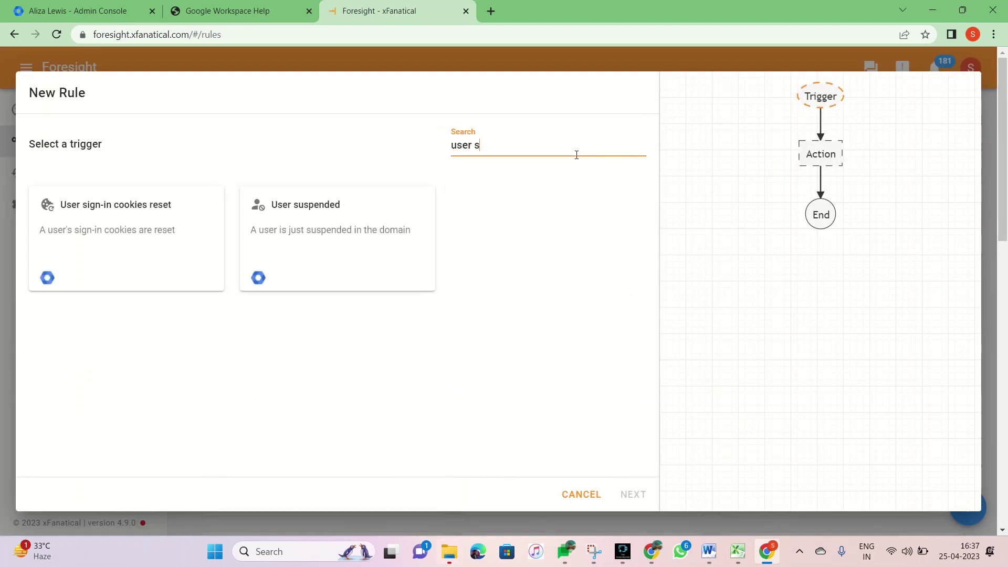
pyautogui.click(84, 237)
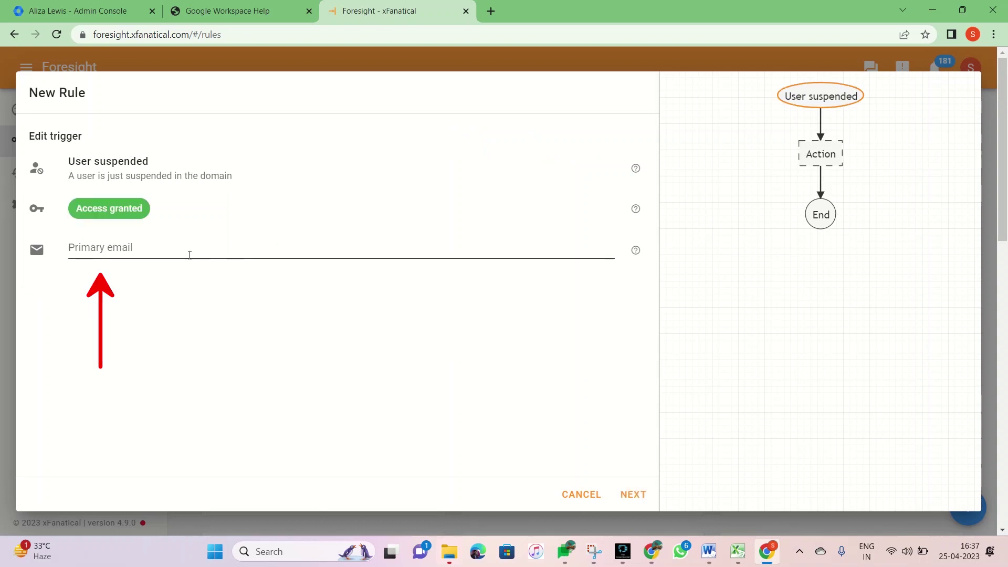
pyautogui.click(198, 246)
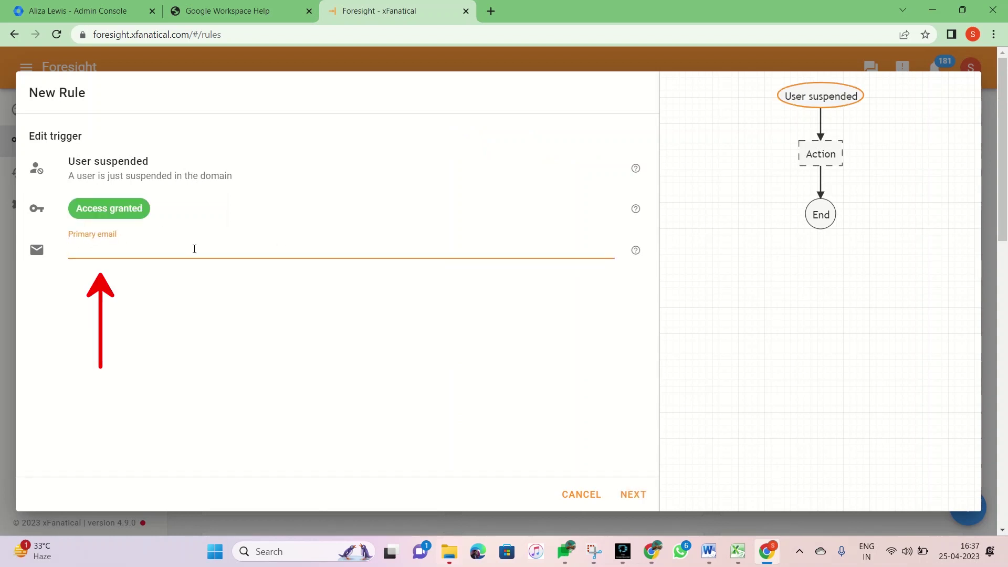
pyautogui.click(635, 251)
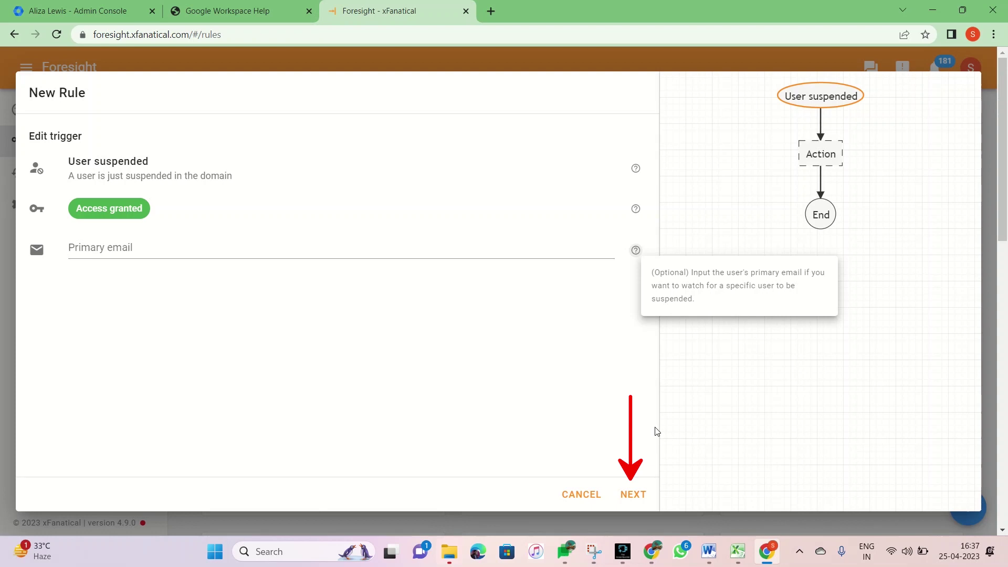
pyautogui.click(632, 501)
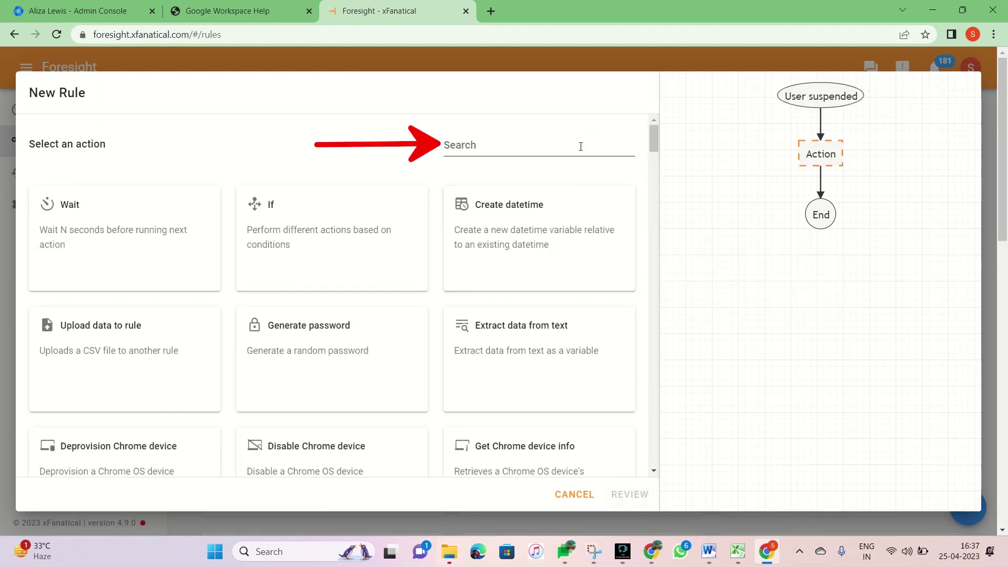
# Choose Update user directory sharing as the rule's action.
pyautogui.click(580, 145)
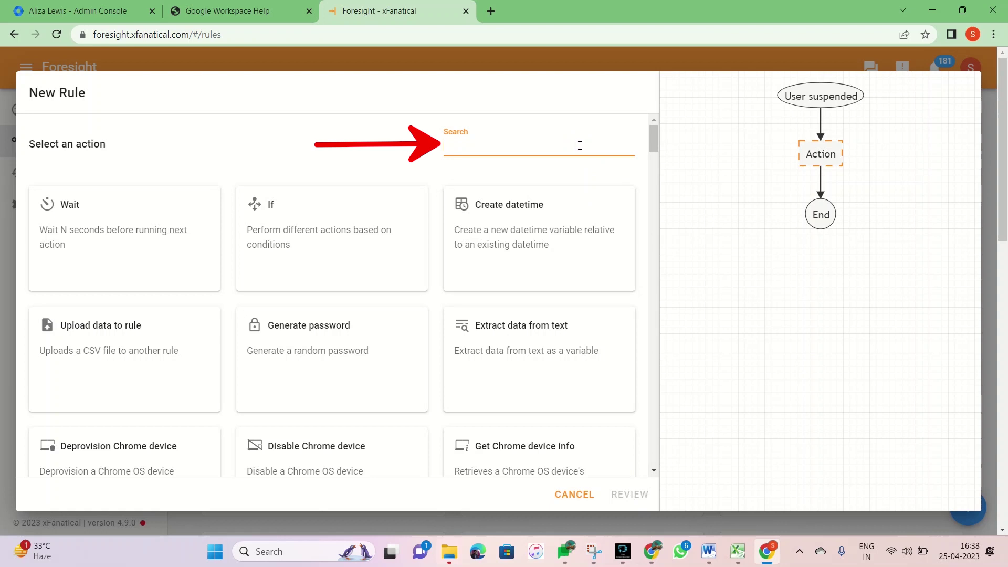
pyautogui.write('updat')
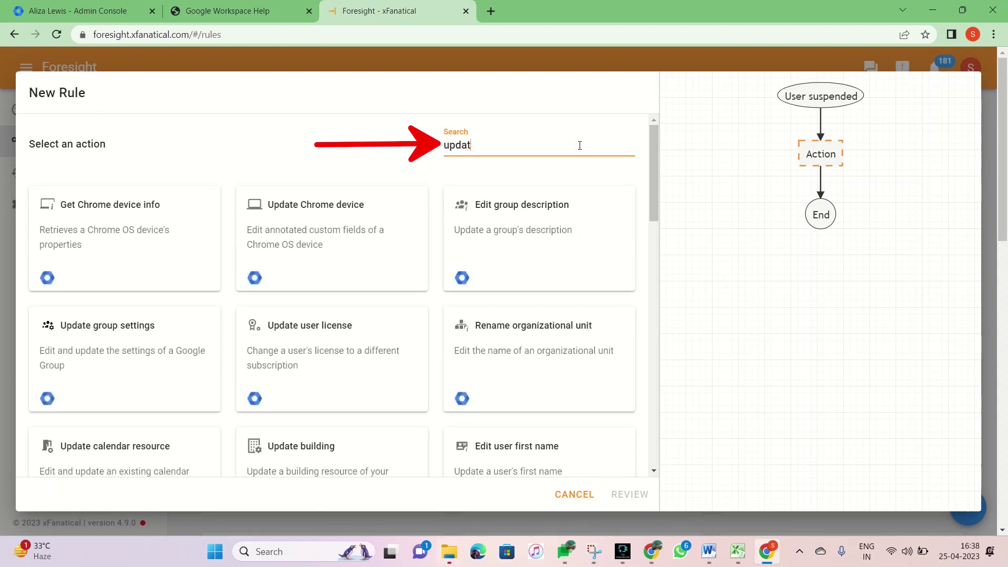
pyautogui.write('e user ')
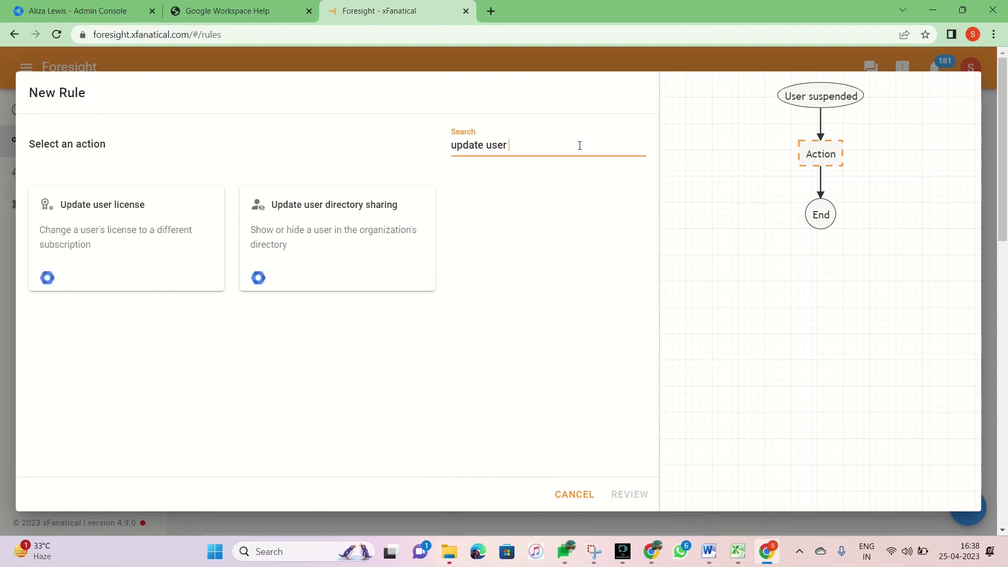
pyautogui.write('di')
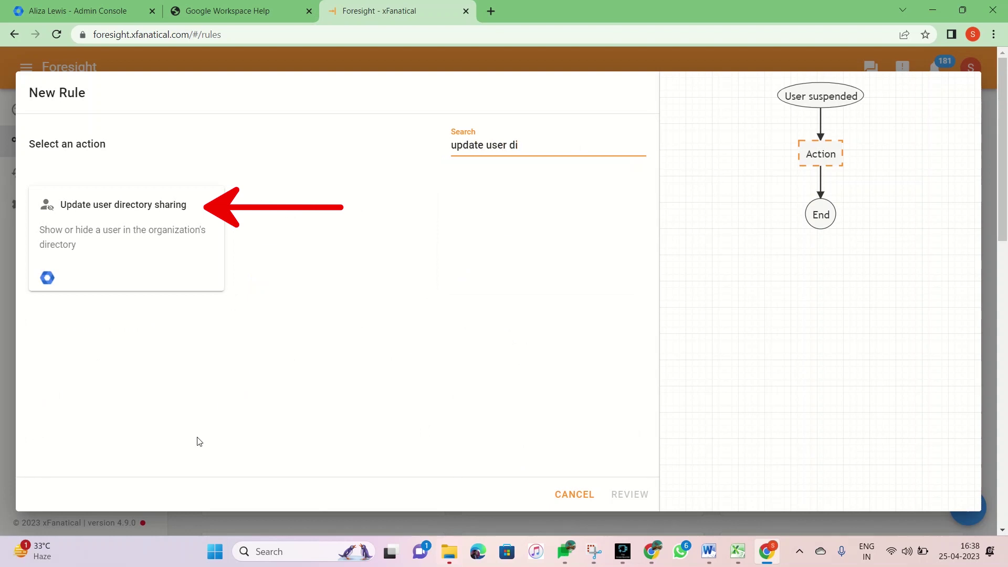
pyautogui.click(116, 213)
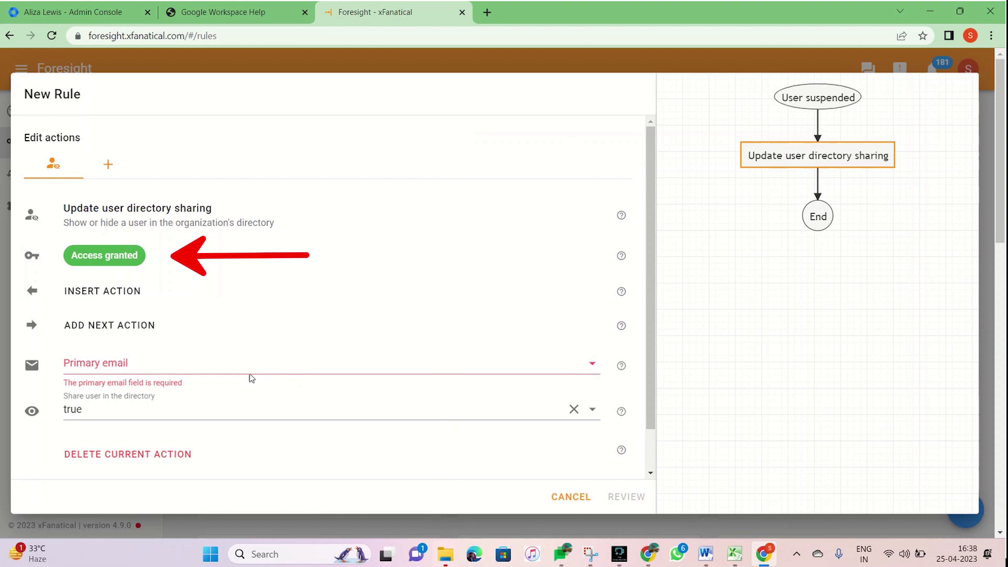
# Set Primary email to User Primary Email and Share user in the directory to false.
pyautogui.click(252, 371)
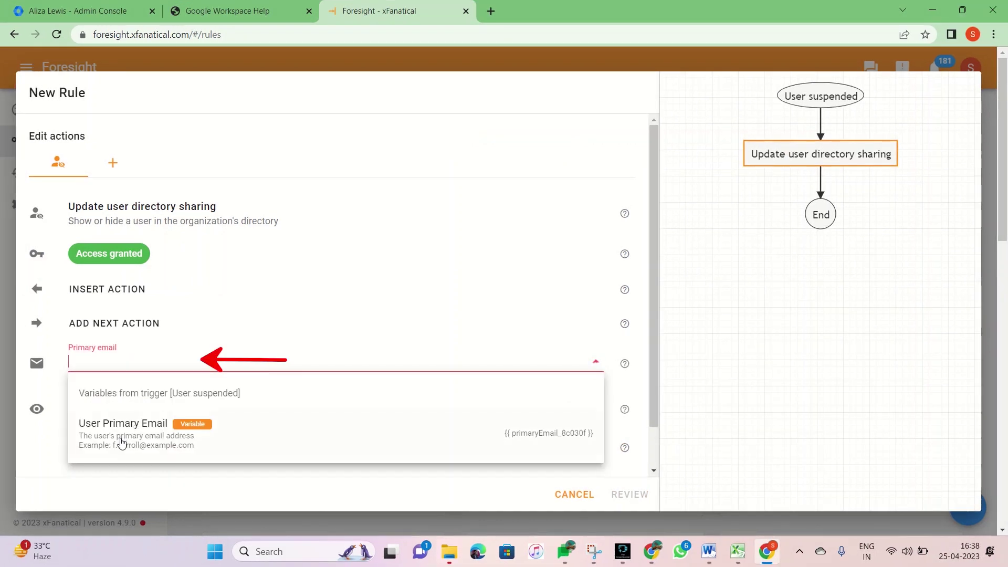
pyautogui.click(124, 443)
pyautogui.scroll(-1, 132, 420)
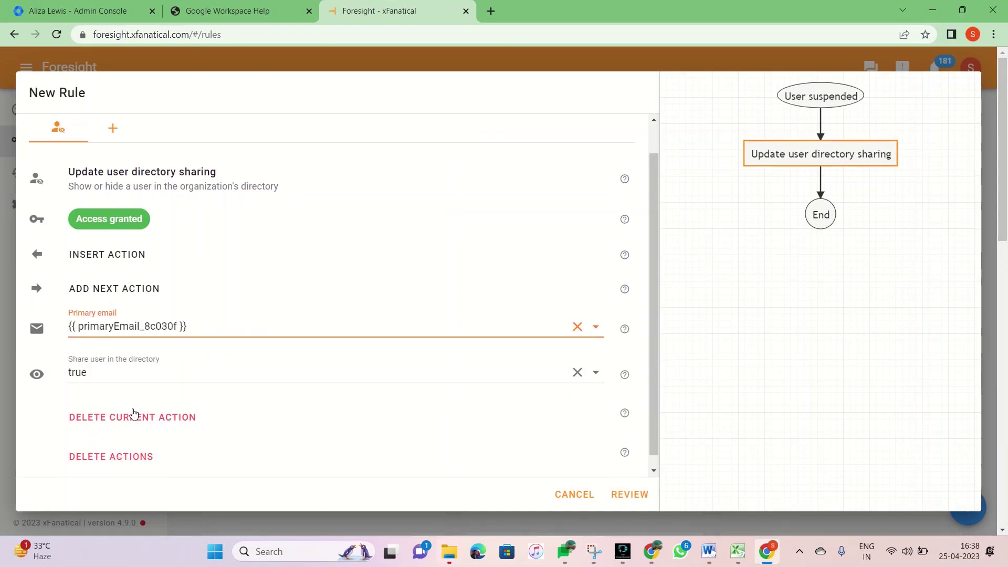
pyautogui.click(92, 358)
pyautogui.click(100, 428)
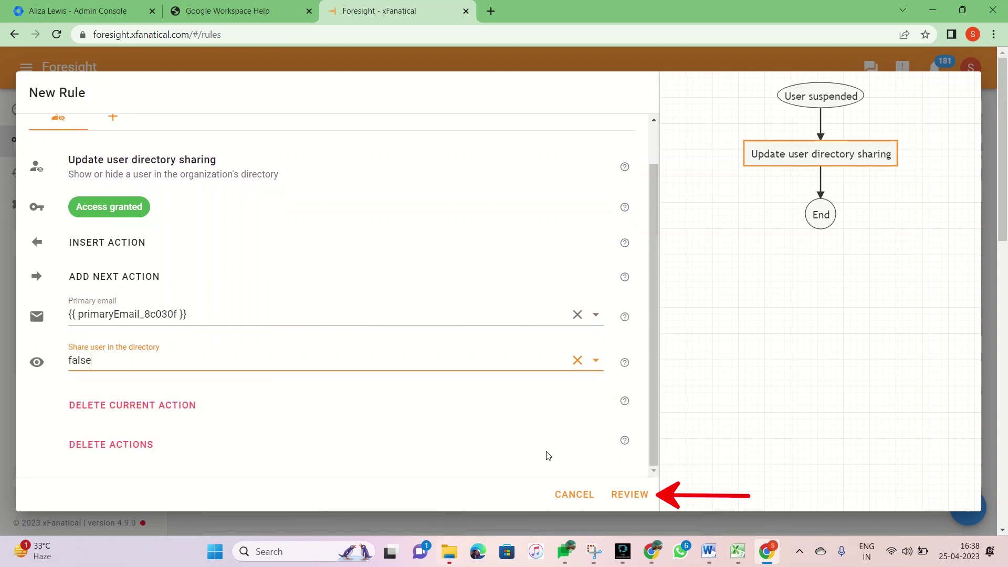
# Review the rule, name it 'Auto hide suspended users from directory', and create it.
pyautogui.click(629, 494)
pyautogui.click(479, 178)
pyautogui.write('Auto ')
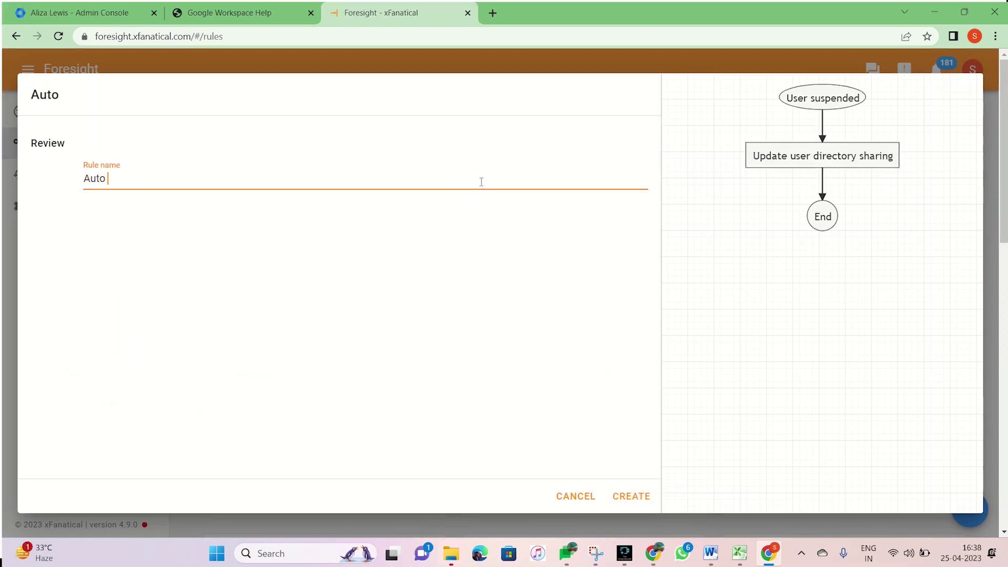
pyautogui.write('hide suspended use')
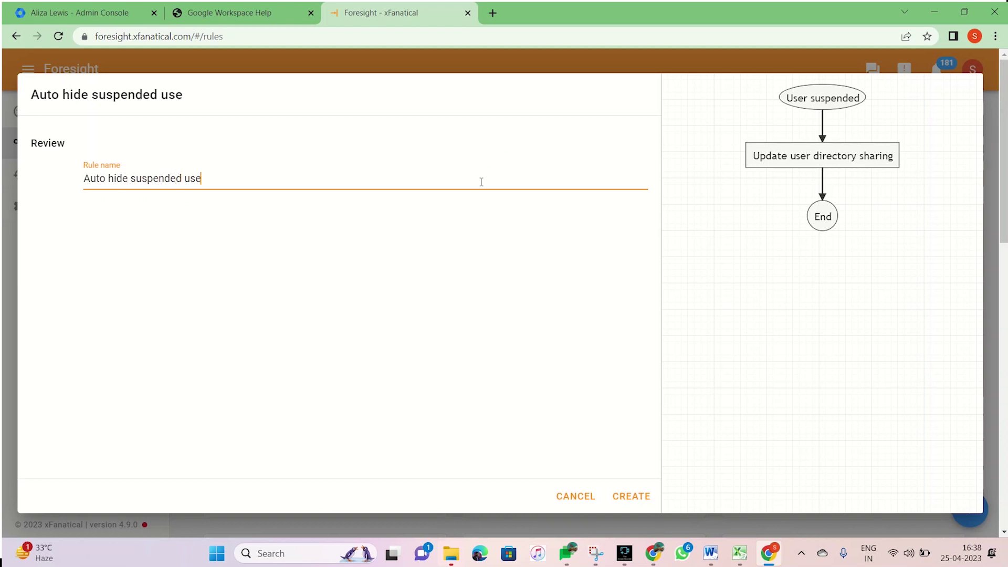
pyautogui.write('rs from  direc')
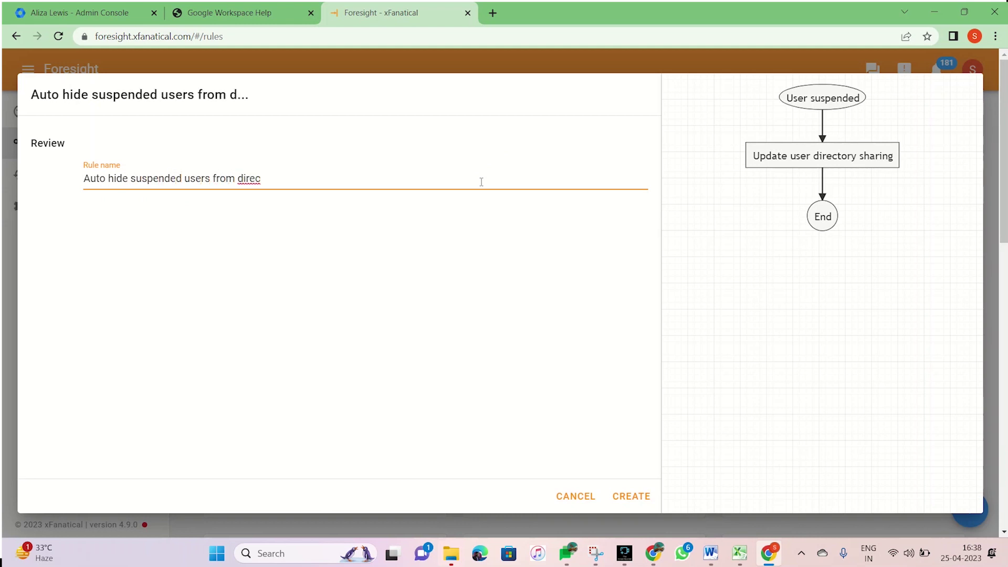
pyautogui.write('tory')
pyautogui.click(644, 502)
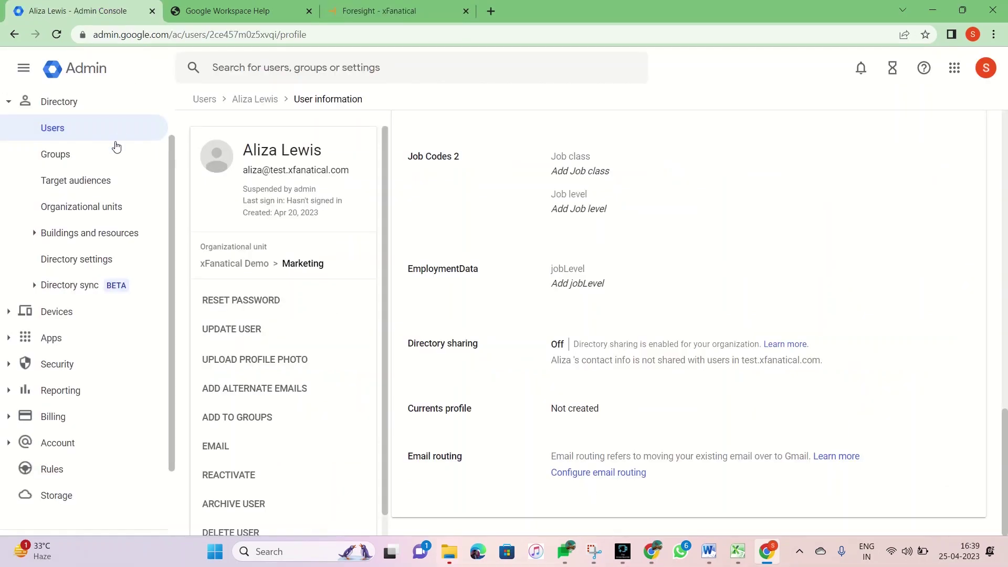
# Suspend an active user from the Users list via More options > Suspend user.
pyautogui.scroll(3, 97, 158)
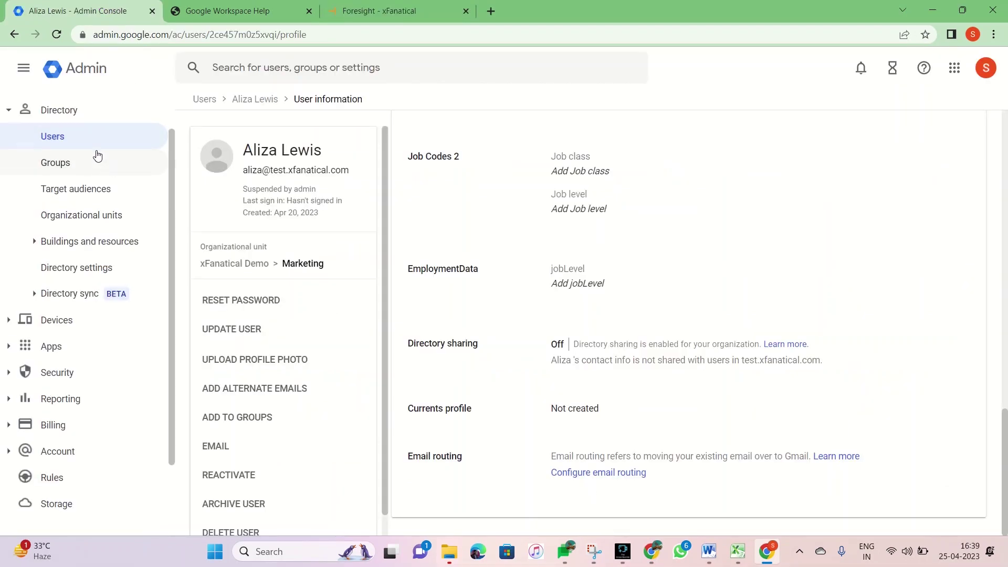
pyautogui.click(85, 198)
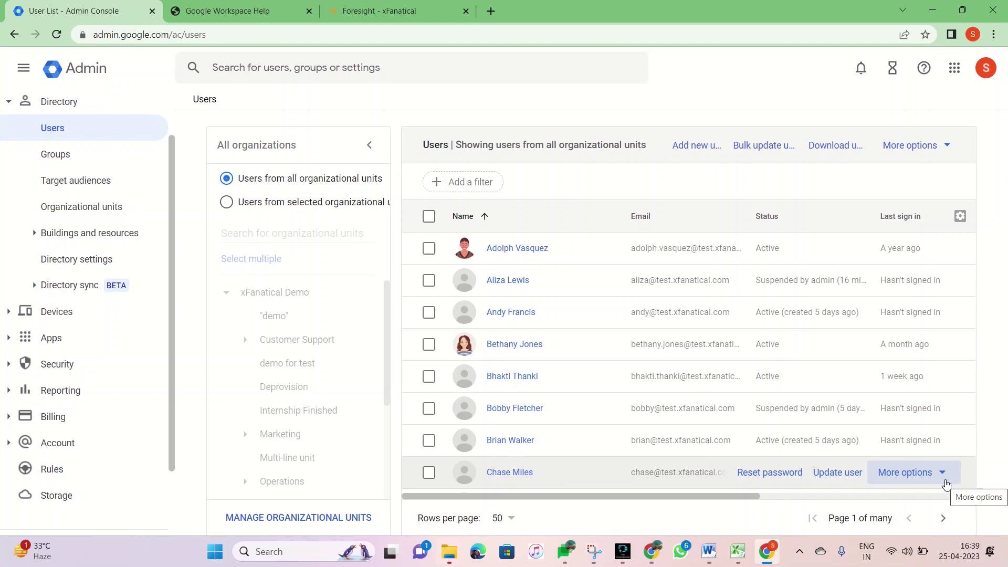
pyautogui.click(948, 480)
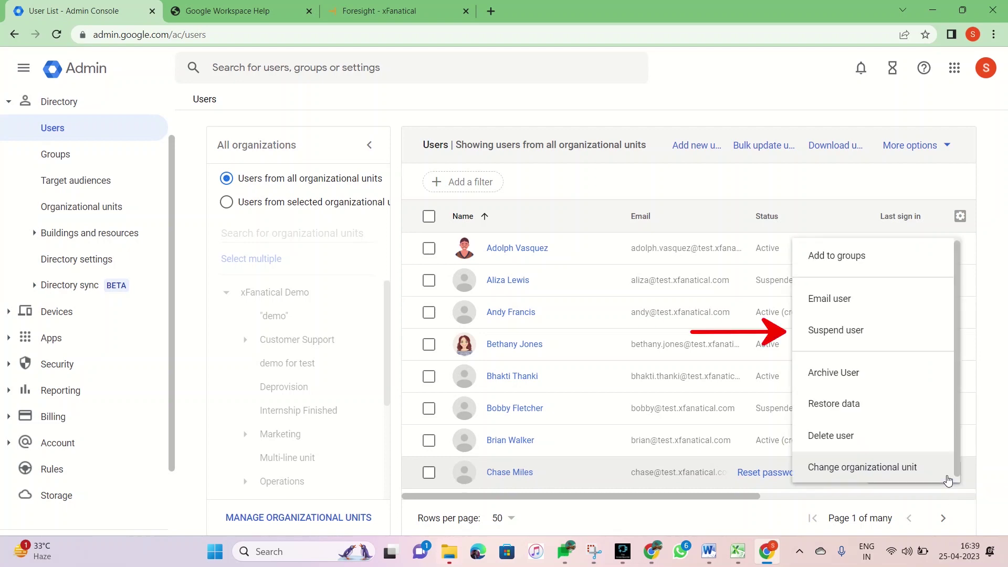
pyautogui.click(849, 335)
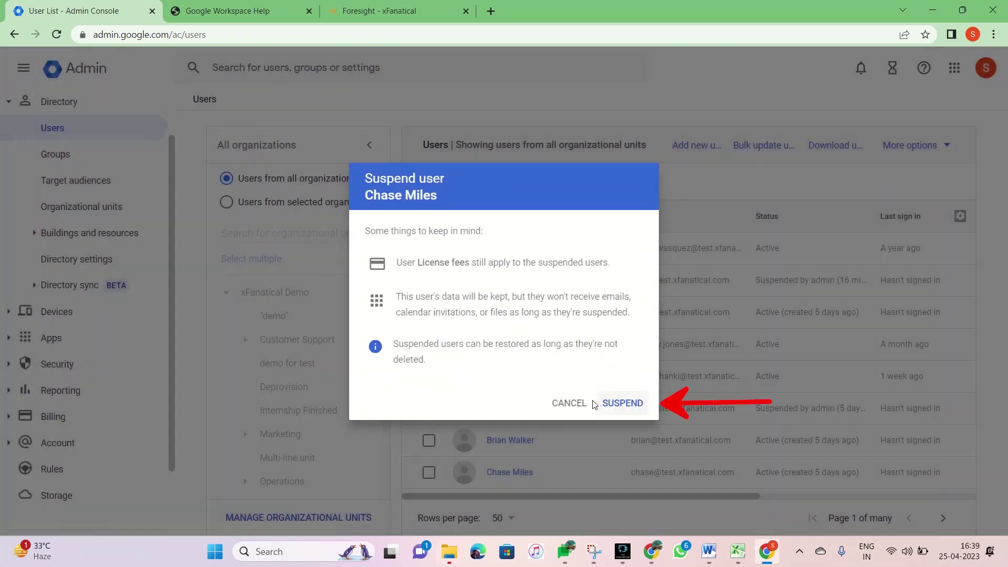
pyautogui.click(610, 404)
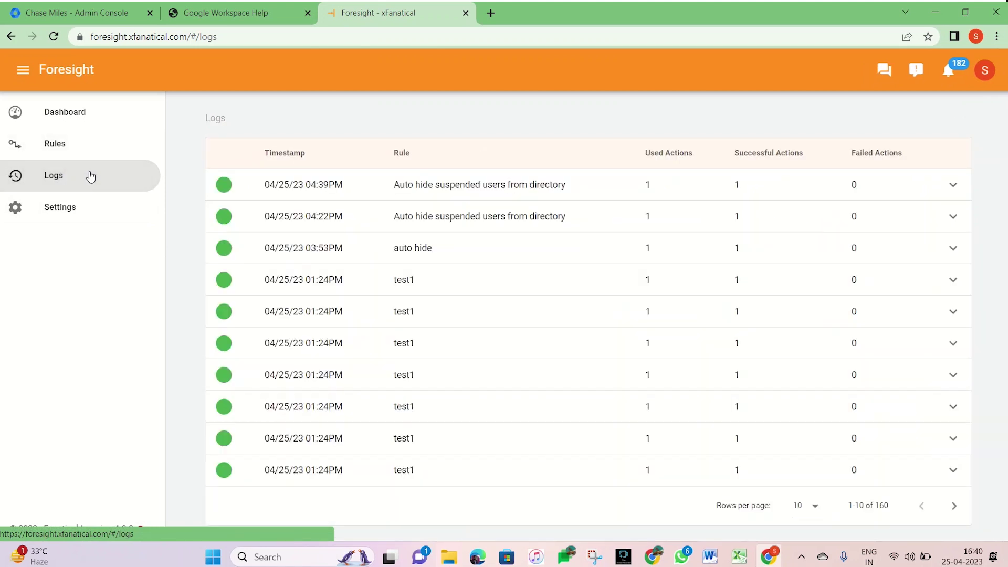
# Expand the newest log entry to view its Trigger event and Action history.
pyautogui.click(953, 186)
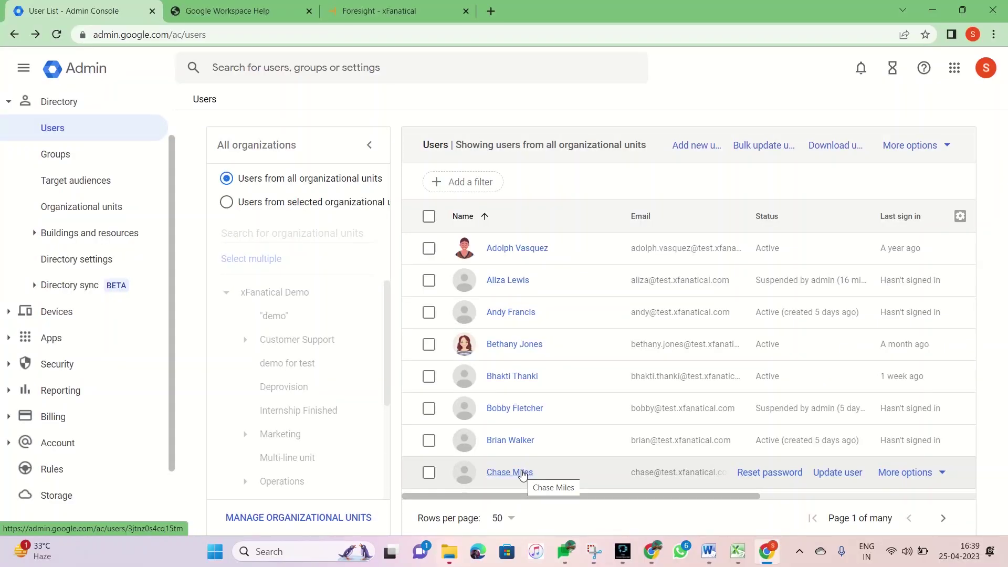
# Open the newly suspended user's Directory sharing setting to confirm it shows Off.
pyautogui.click(521, 471)
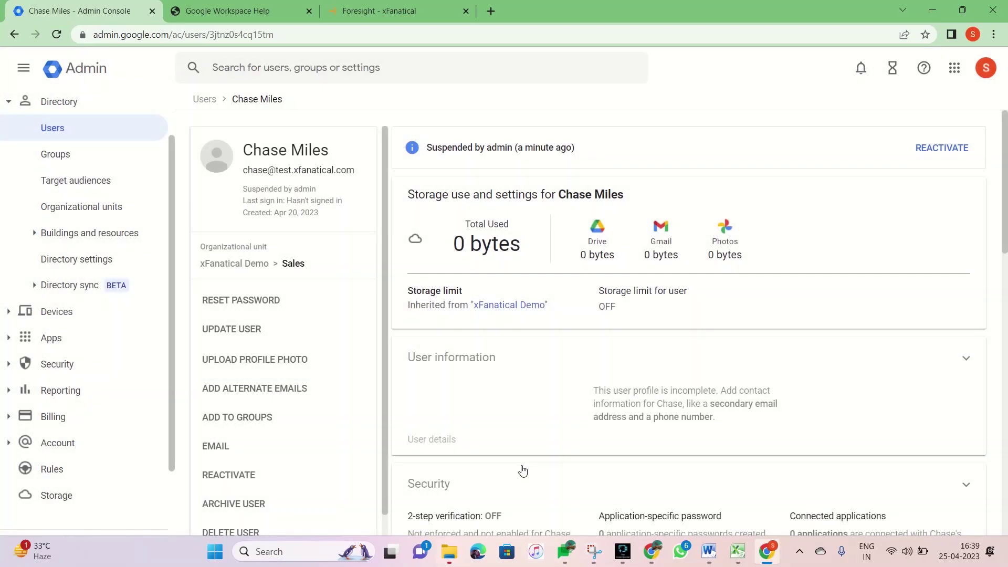
pyautogui.click(451, 358)
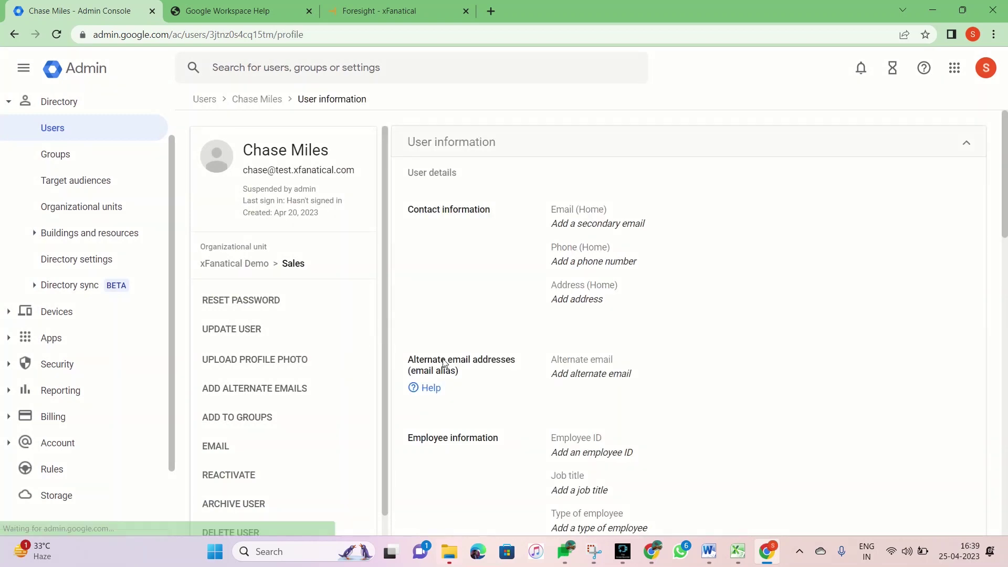
pyautogui.scroll(-18, 485, 450)
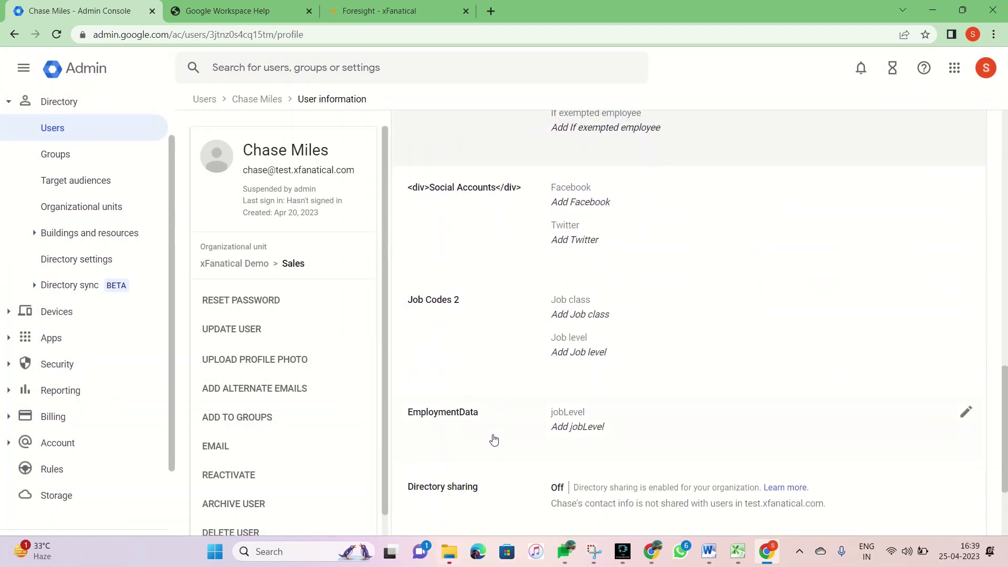
pyautogui.click(441, 360)
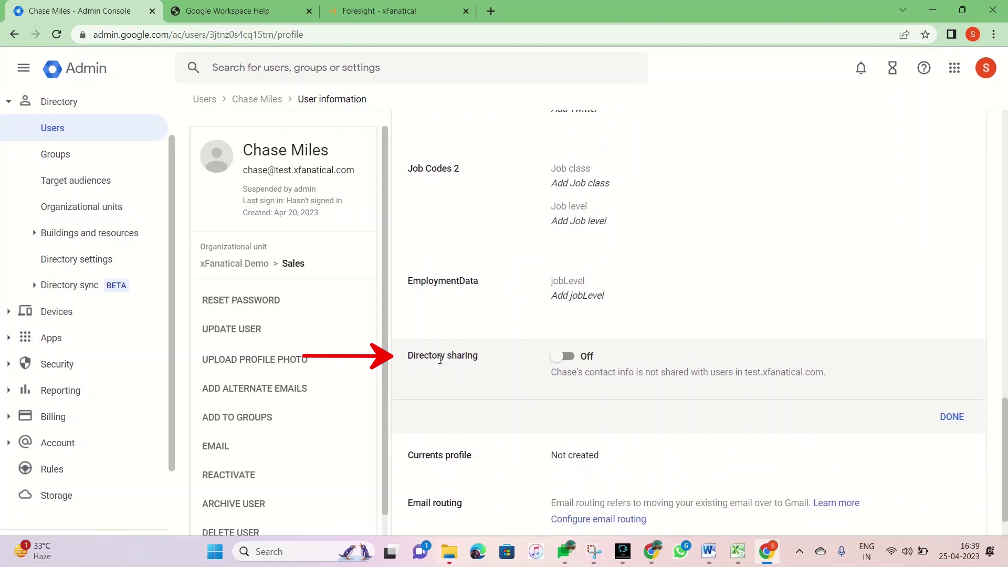